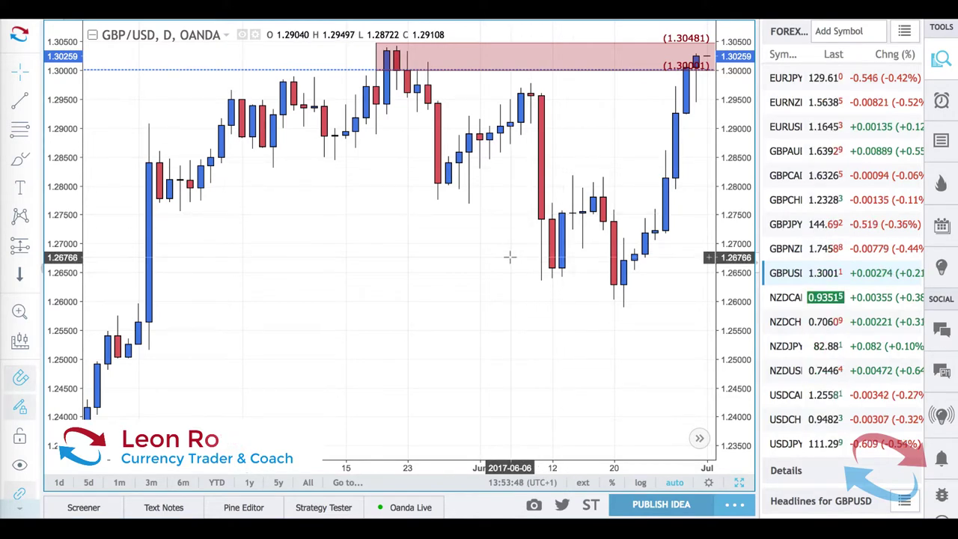
Examine the GBP/USD daily candles from the red 1.30001–1.30481 zone back to the January 2017 swings.
scroll(509, 256, "down", 5)
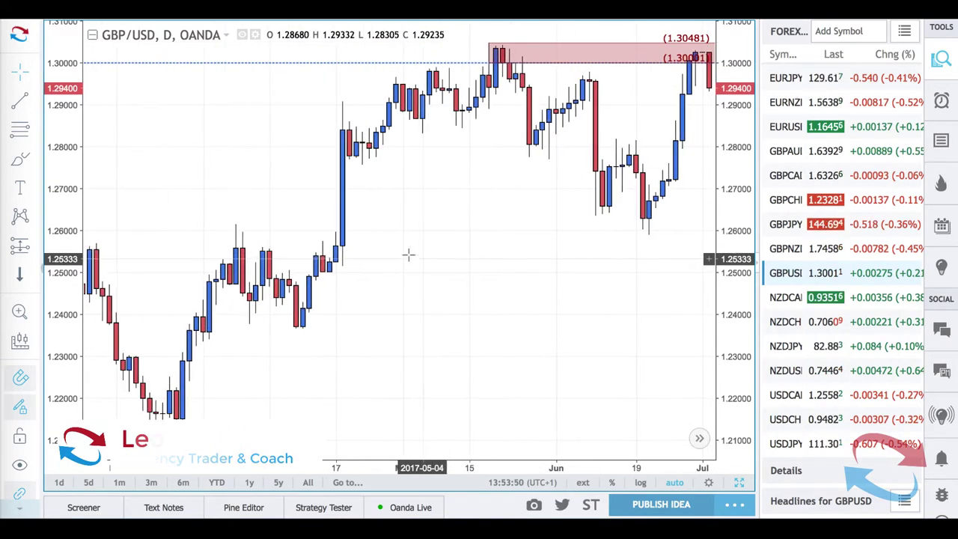
scroll(397, 236, "left", 3)
scroll(400, 236, "left", 2)
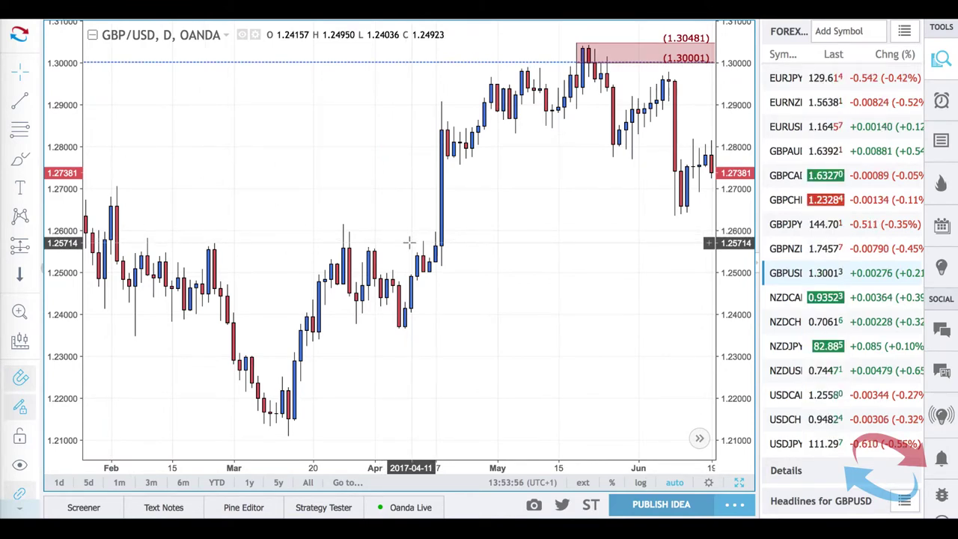
scroll(471, 242, "right", 2)
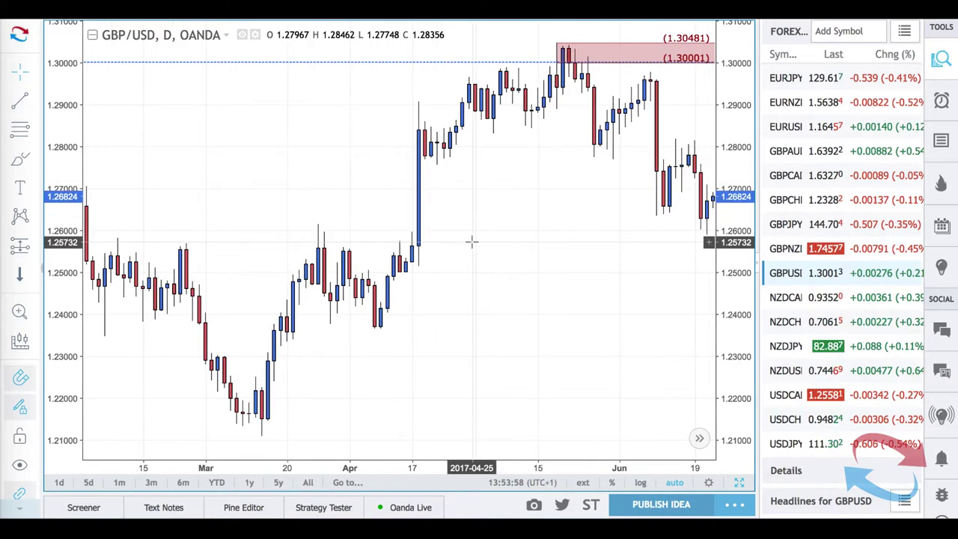
scroll(471, 242, "left", 2)
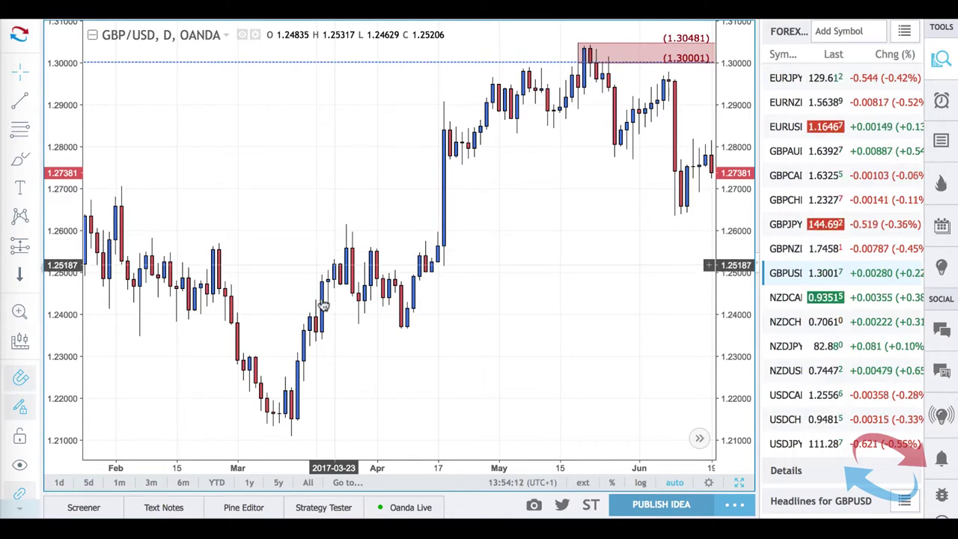
scroll(323, 305, "up", 4)
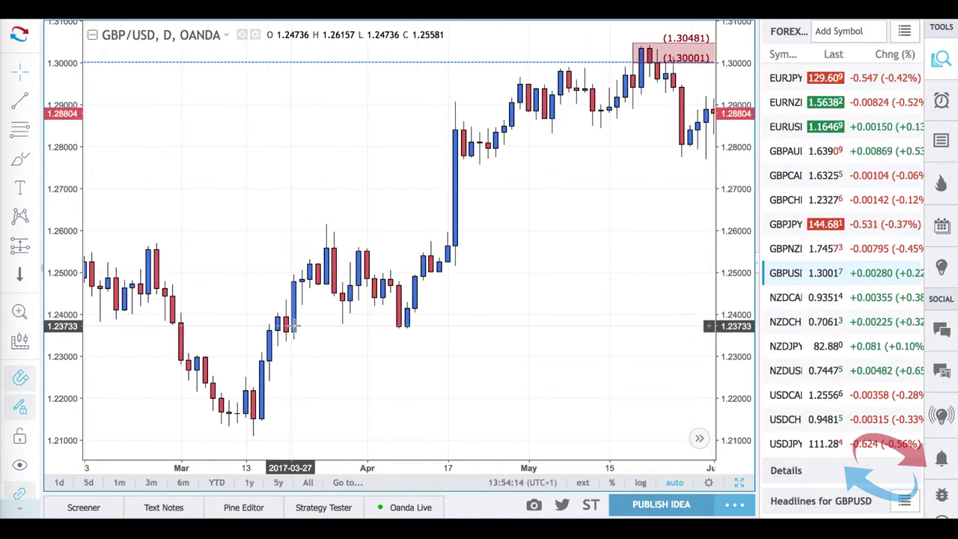
scroll(298, 333, "left", 5)
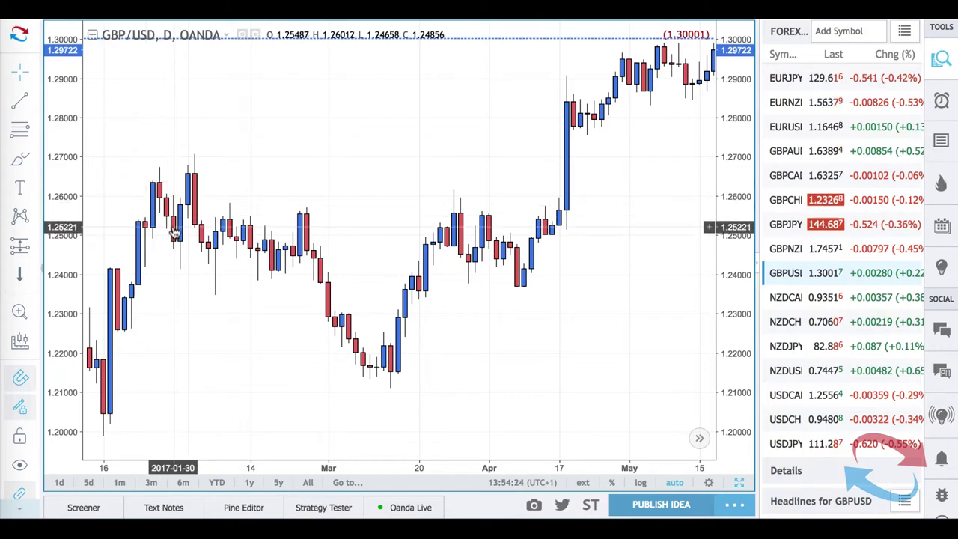
scroll(189, 205, "up", 3)
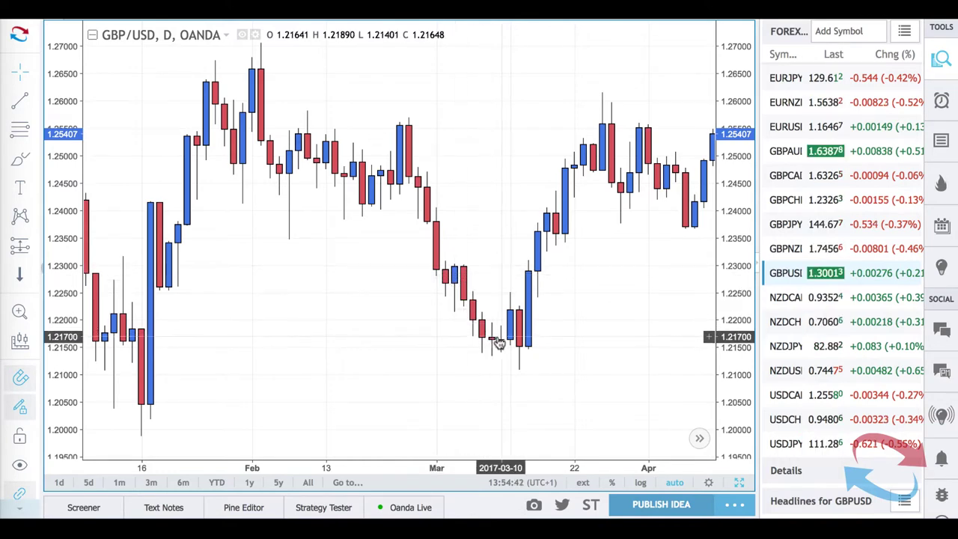
Review the GBP/USD daily price swings from November 2016 forward to the late June 2017 rally.
scroll(556, 238, "down", 5)
right_click(559, 235)
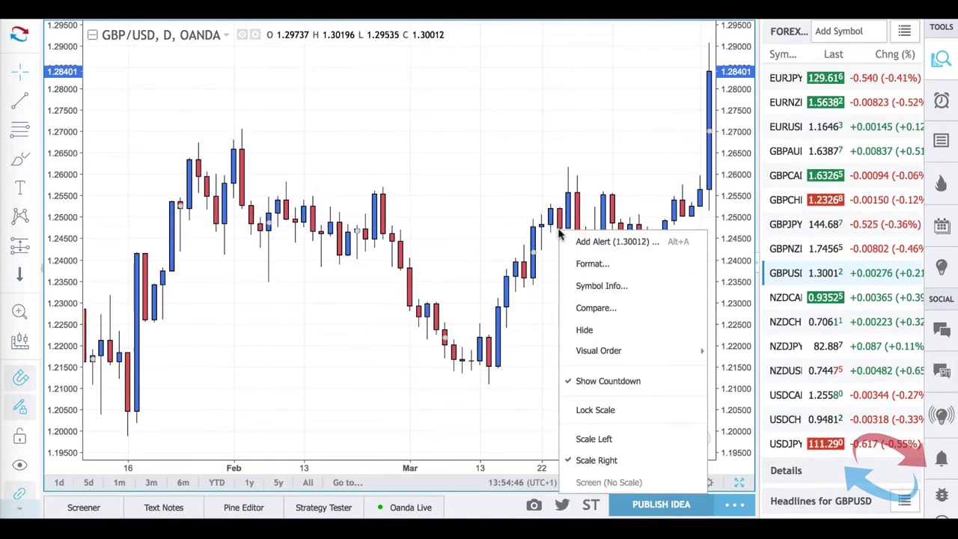
left_click(529, 197)
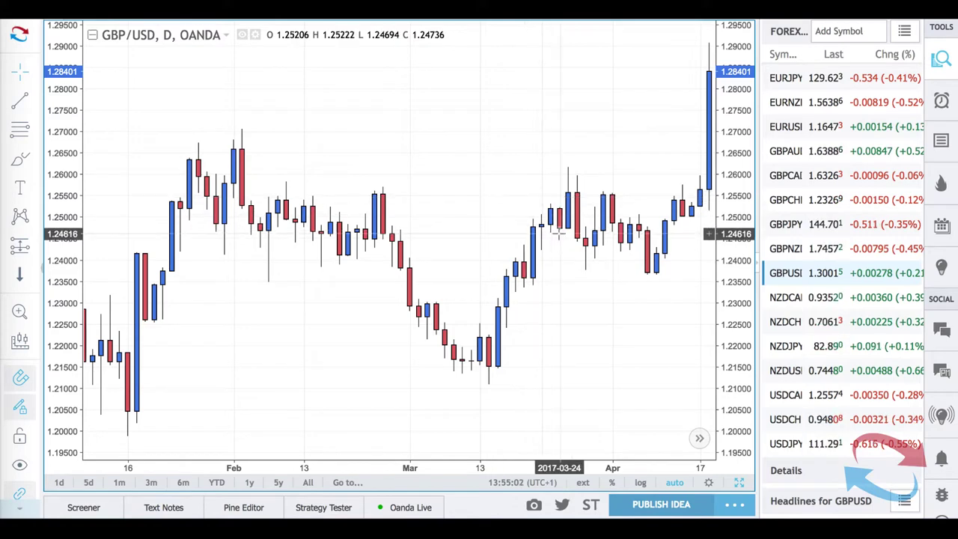
scroll(612, 248, "down", 3)
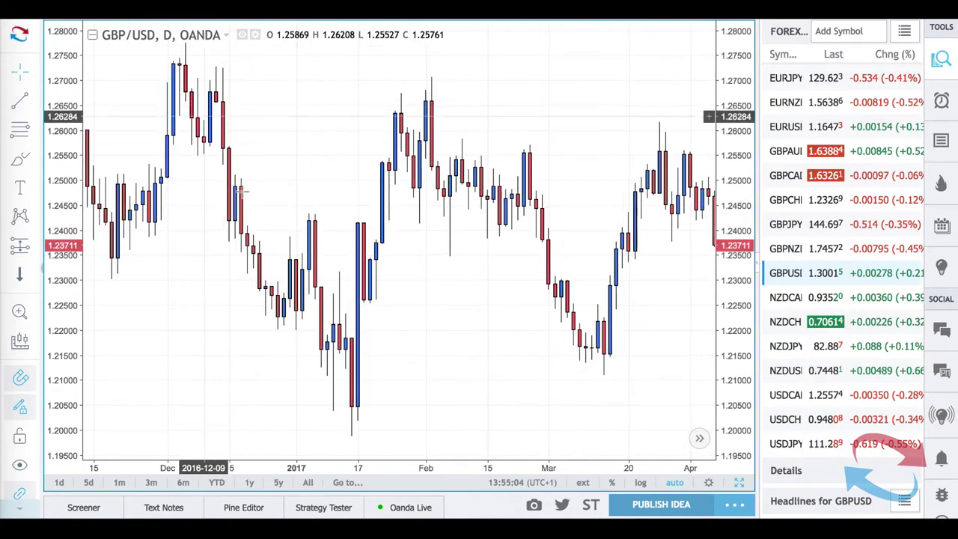
left_click_drag(203, 113, 252, 192)
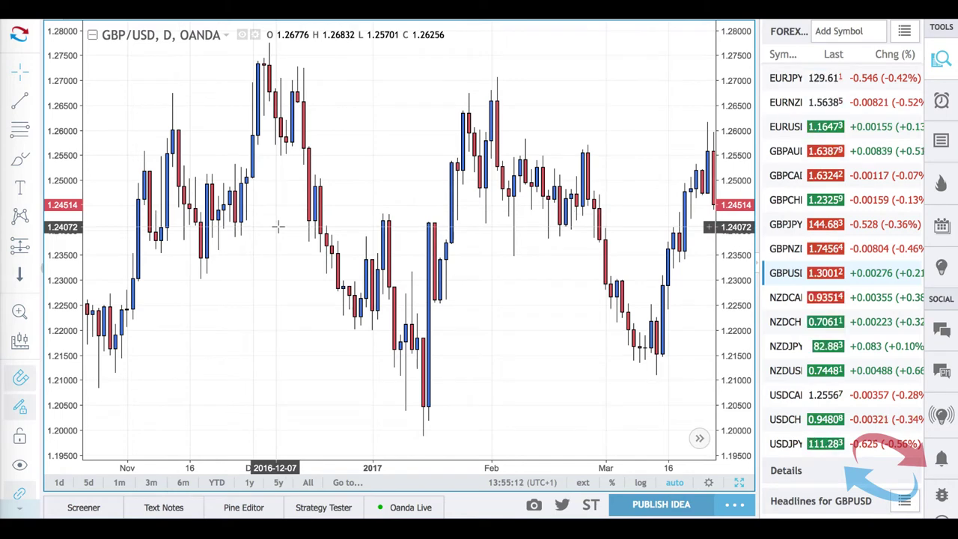
scroll(358, 241, "right", 2)
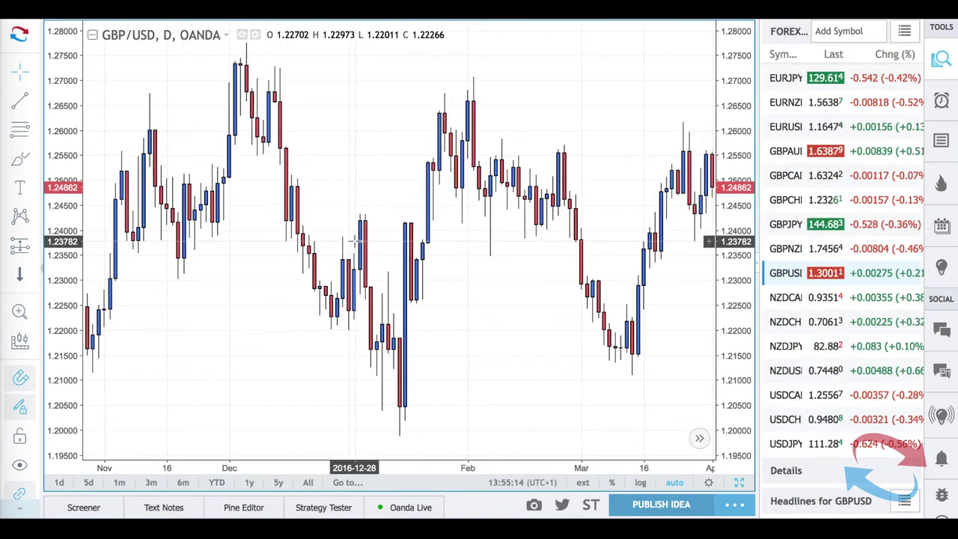
scroll(358, 241, "right", 4)
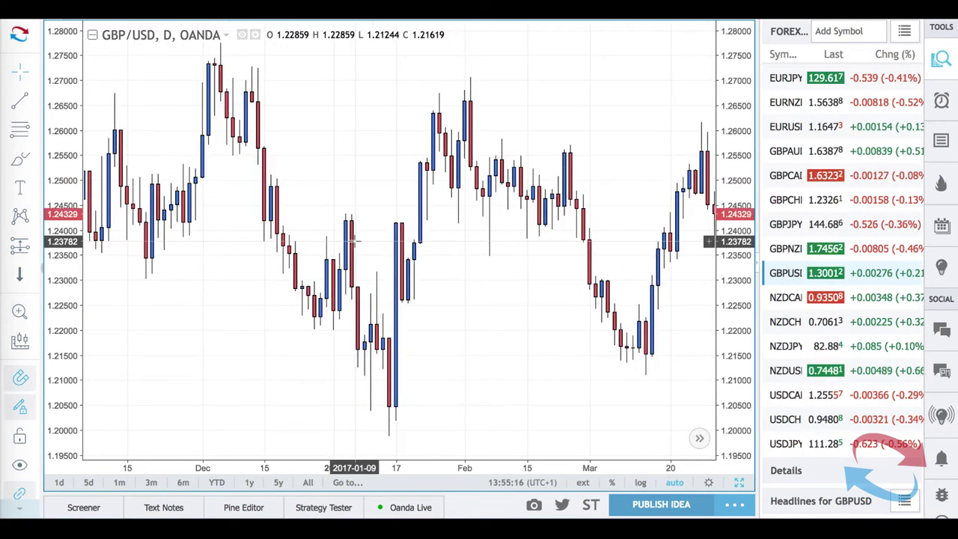
scroll(378, 251, "right", 14)
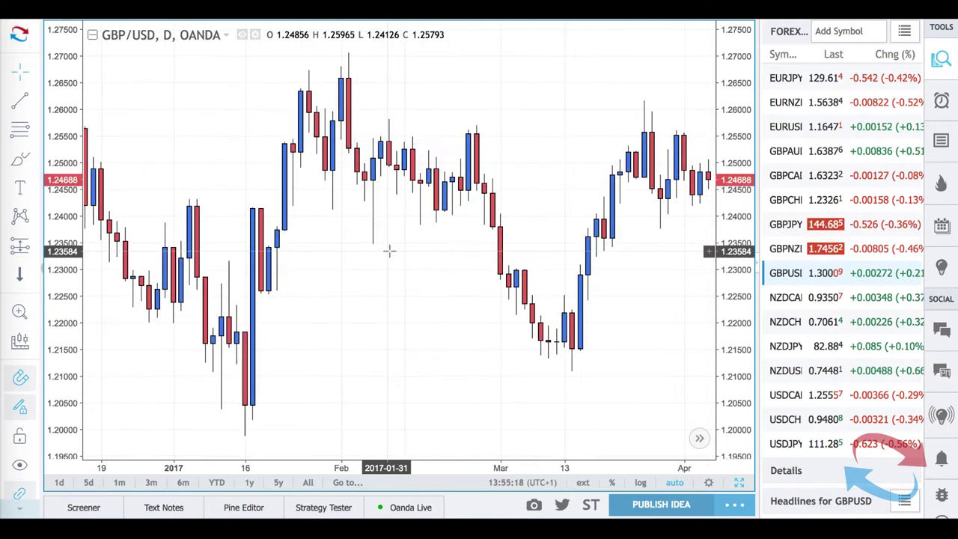
scroll(390, 250, "right", 7)
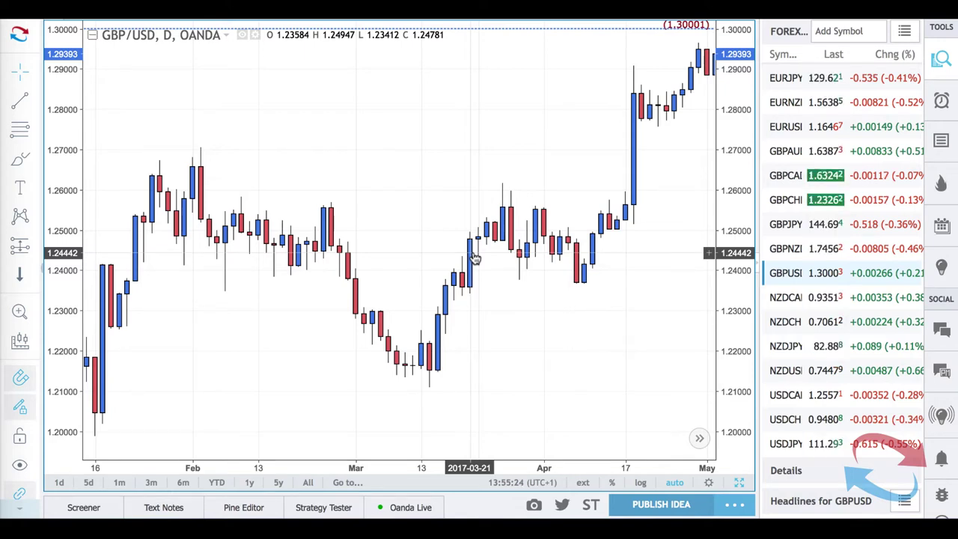
scroll(524, 267, "right", 20)
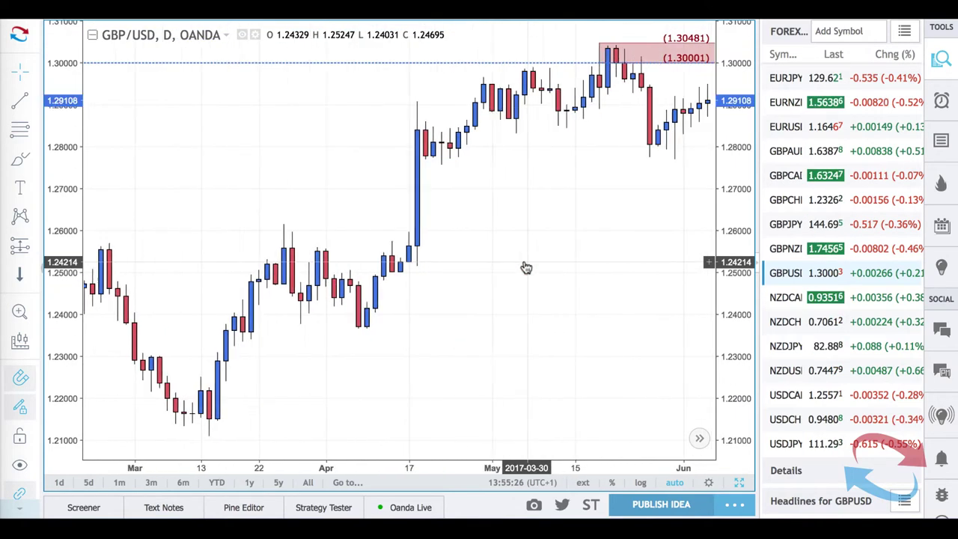
scroll(526, 267, "right", 2)
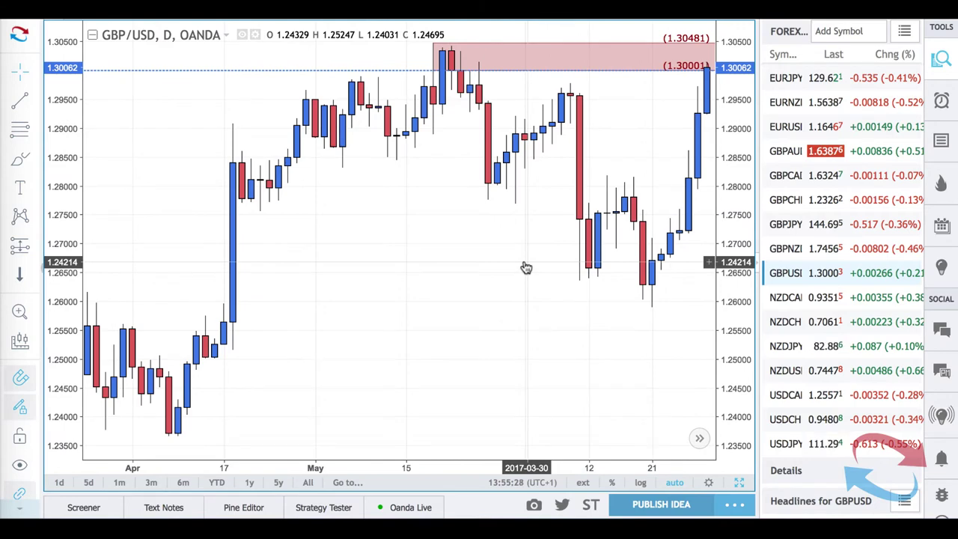
Examine up close how the GBP/USD daily candles climb from the June 2017 low and react at the red 1.30001–1.30481 zone.
scroll(526, 267, "up", 5)
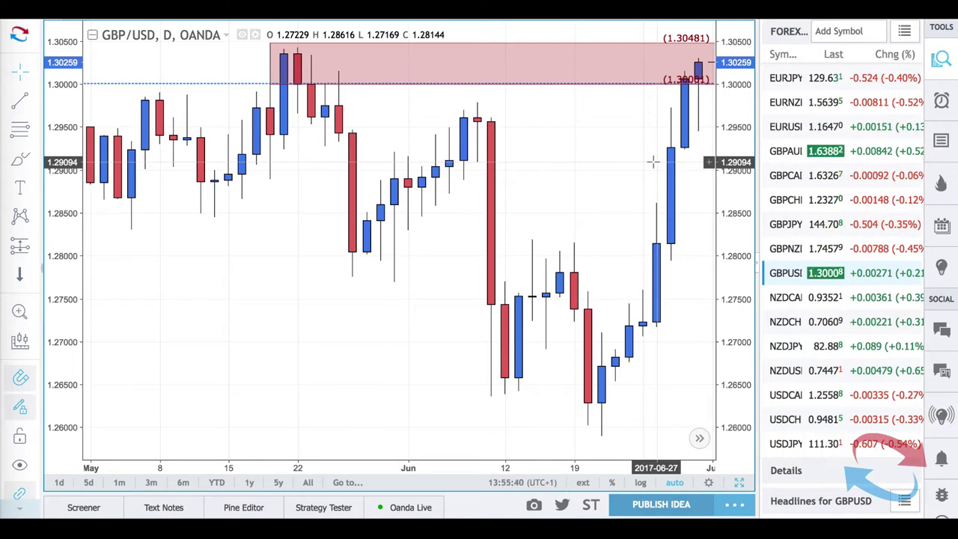
scroll(652, 162, "up", 1)
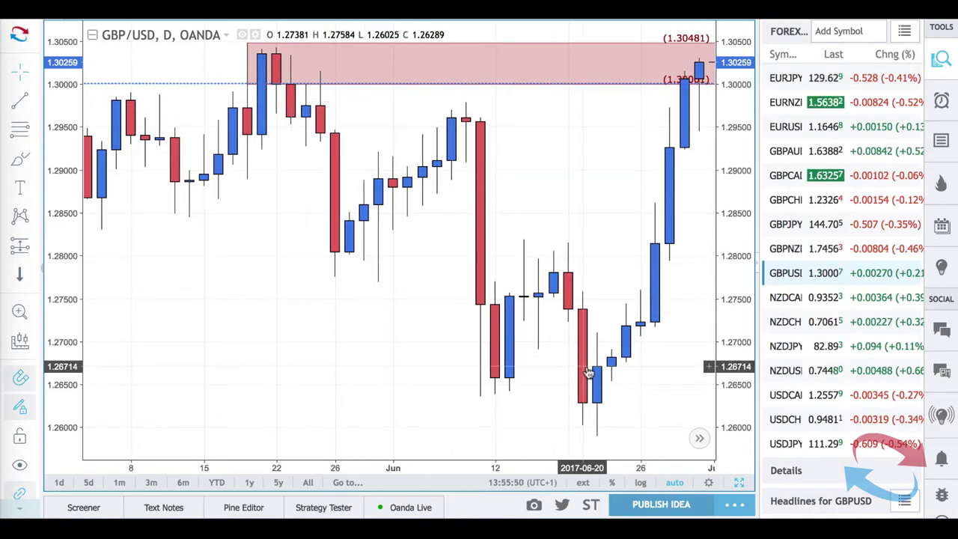
scroll(596, 380, "up", 3)
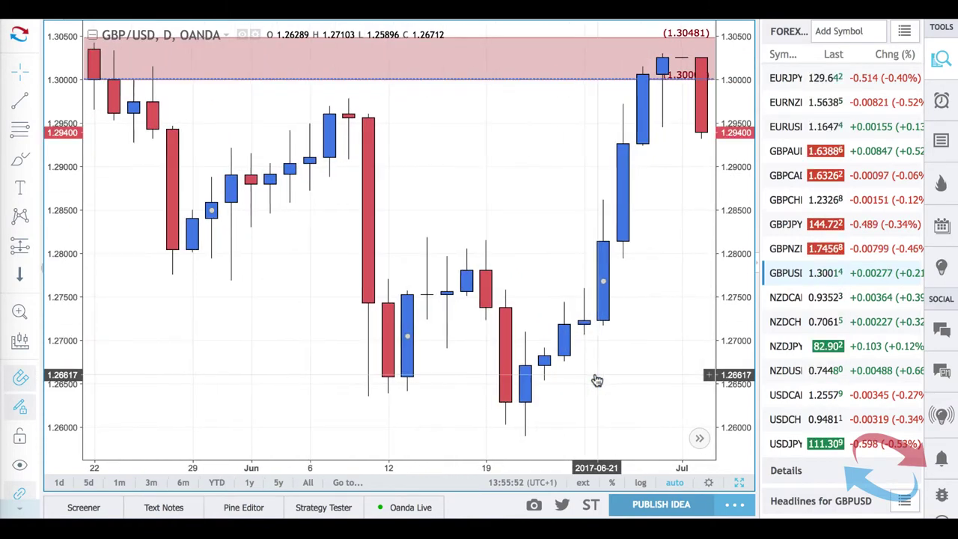
scroll(440, 144, "down", 3)
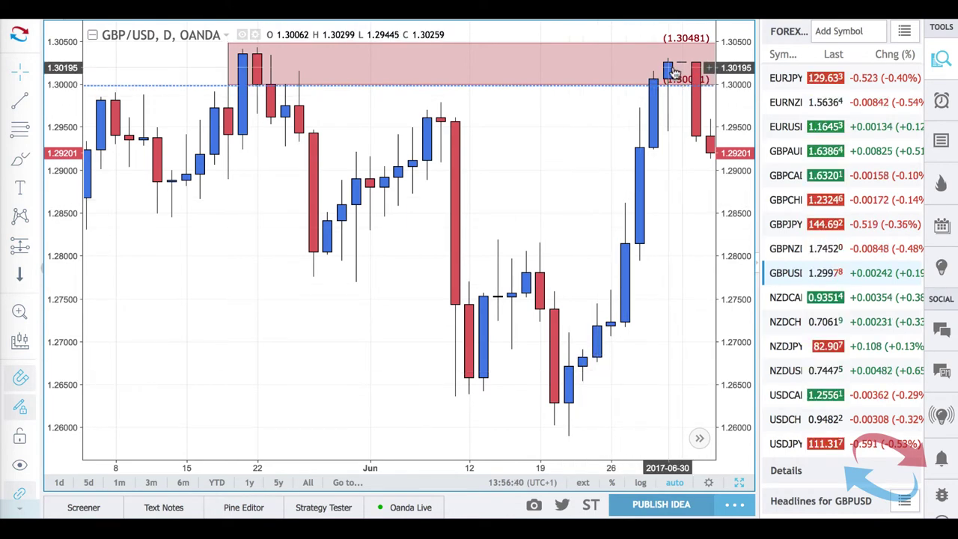
scroll(673, 73, "down", 3)
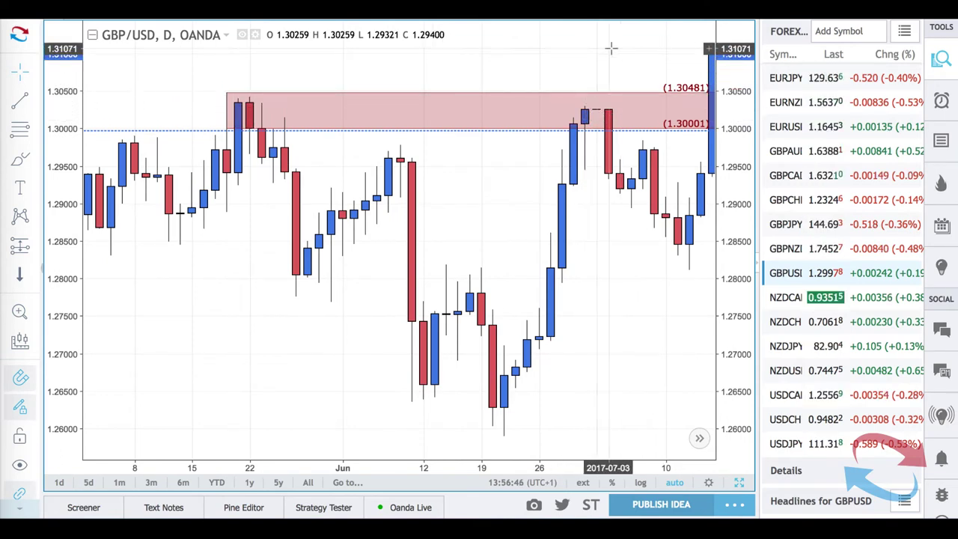
scroll(546, 335, "down", 3)
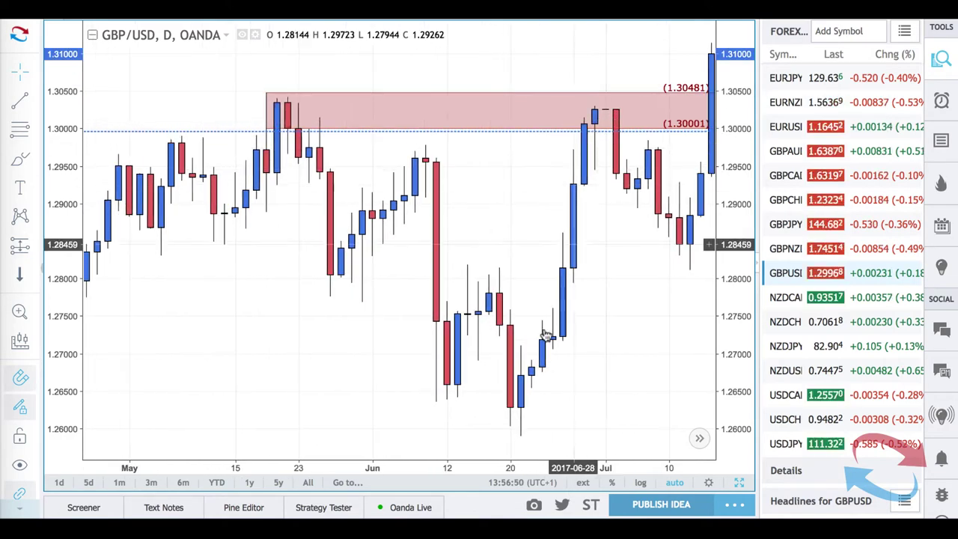
scroll(552, 348, "up", 4)
scroll(556, 352, "up", 3)
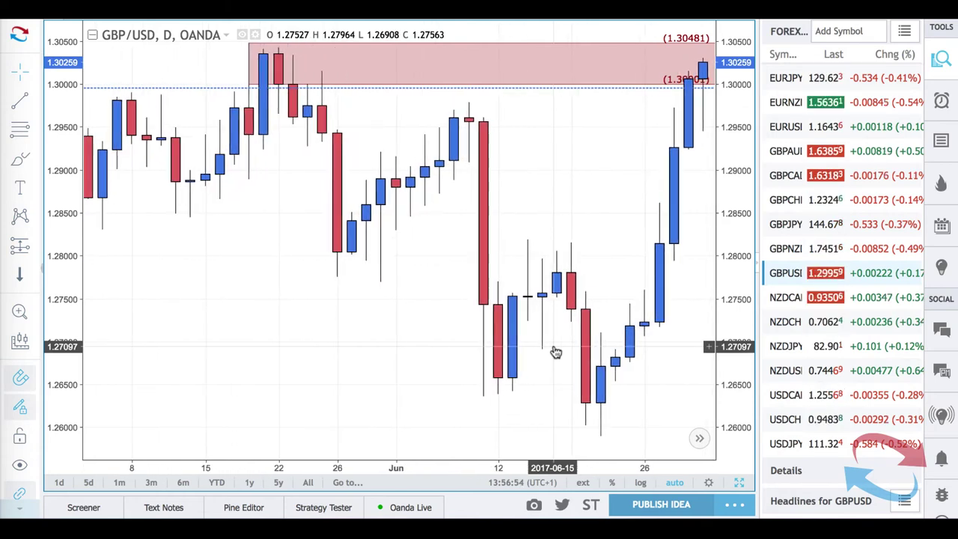
scroll(555, 352, "up", 3)
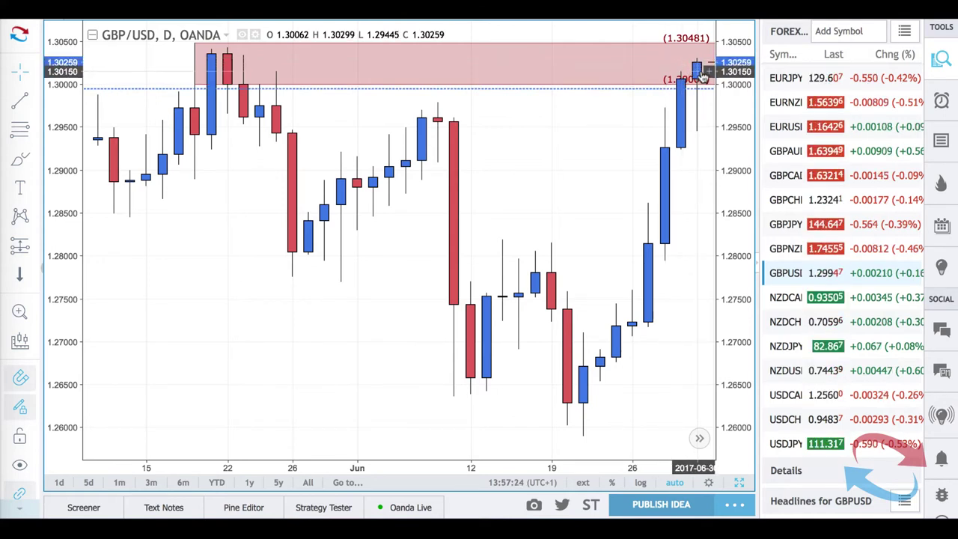
scroll(688, 68, "down", 1)
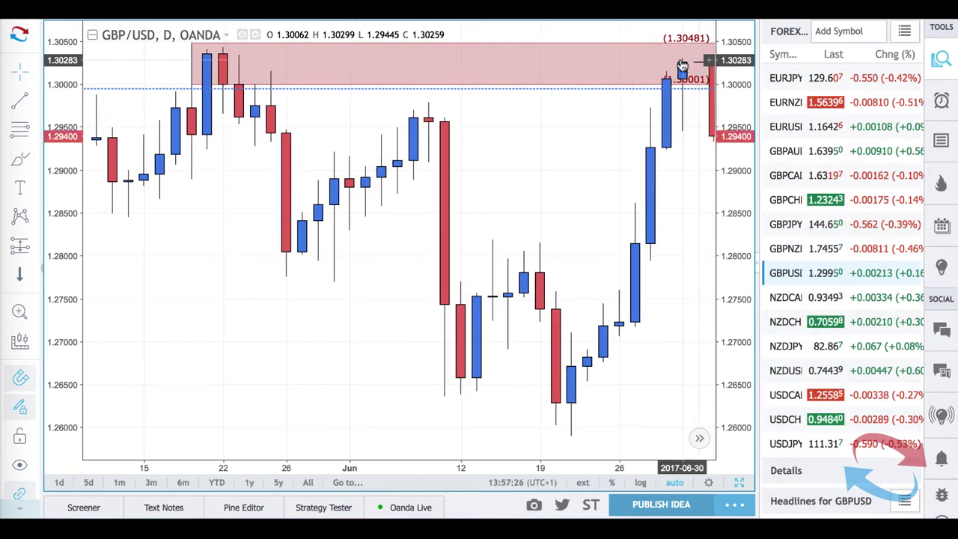
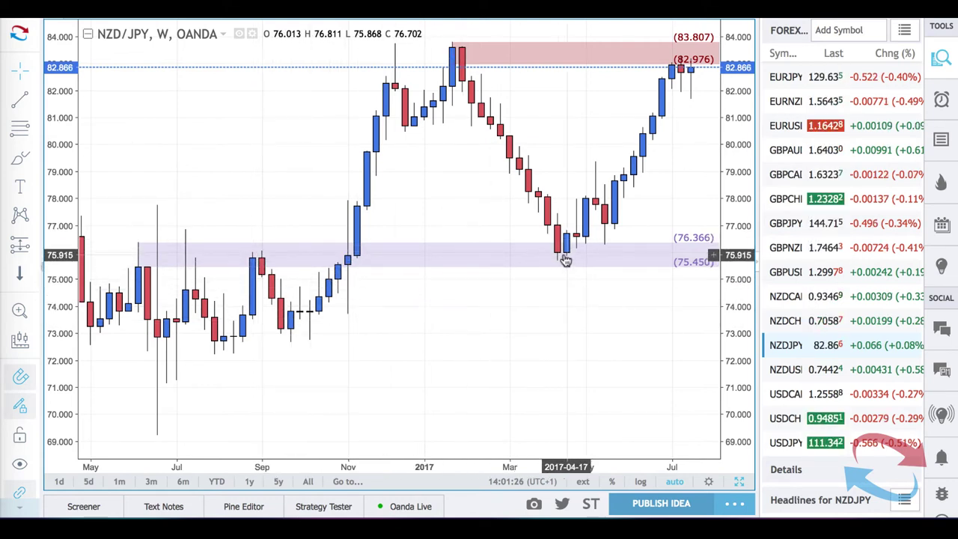
Examine the NZD/JPY weekly candles around the purple 75.450–76.366 zone in April 2017 and the following climb to the red zone.
scroll(565, 258, "up", 1)
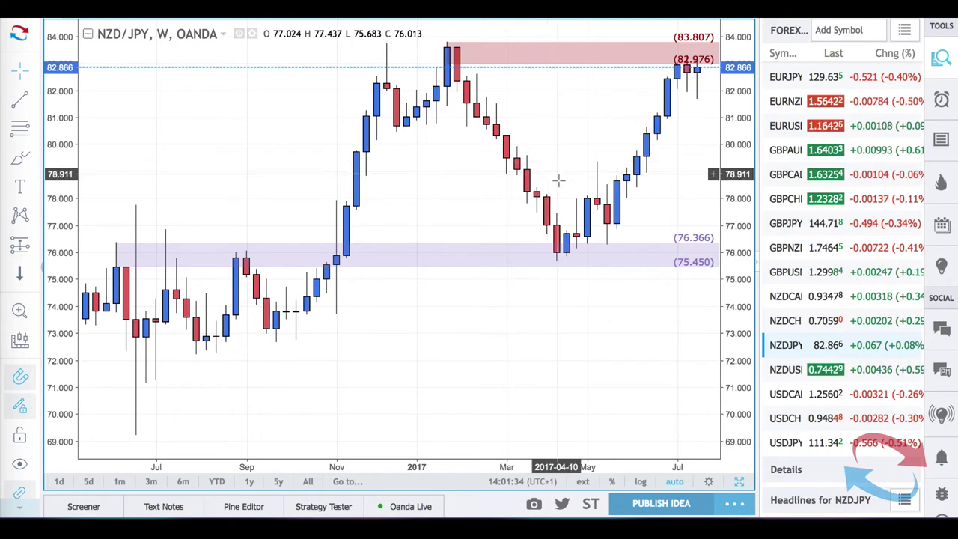
left_click(558, 249)
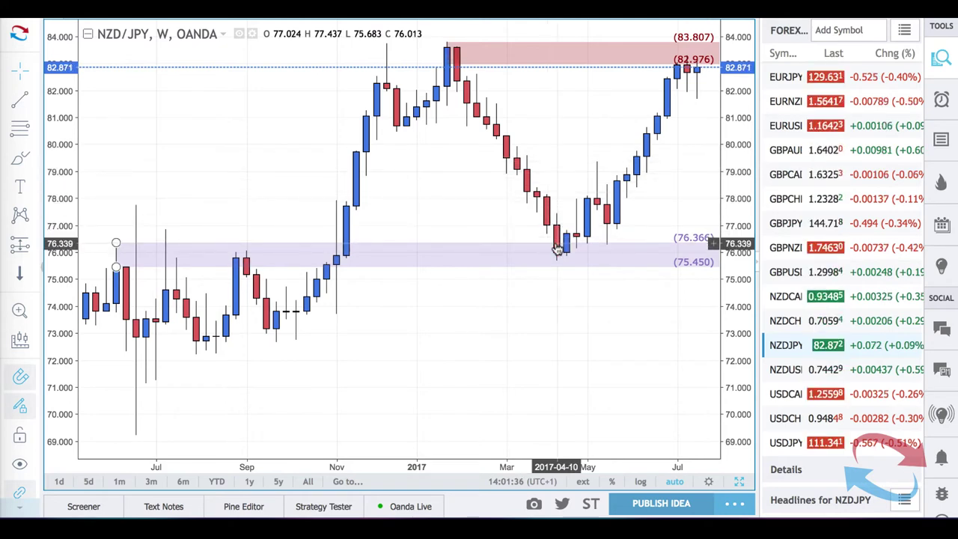
scroll(558, 249, "up", 1)
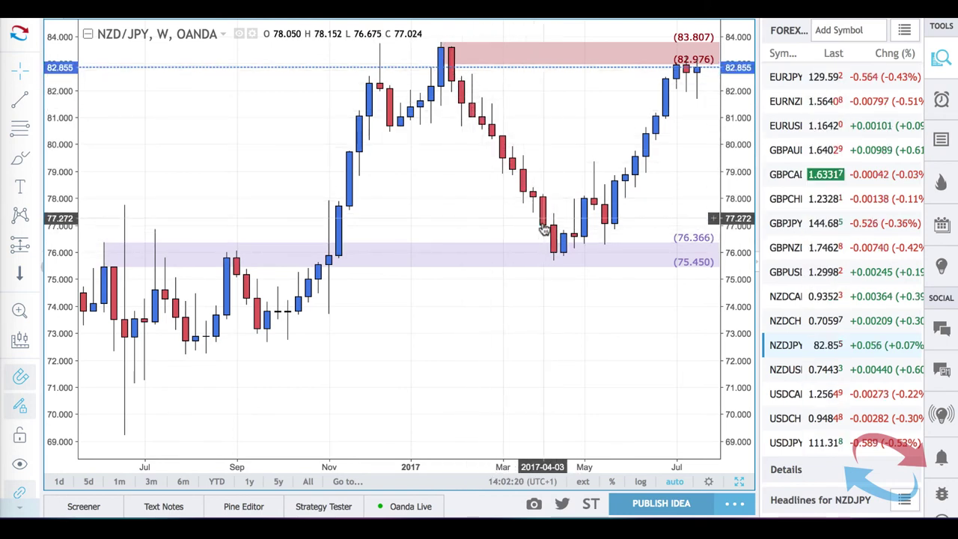
scroll(556, 252, "right", 5)
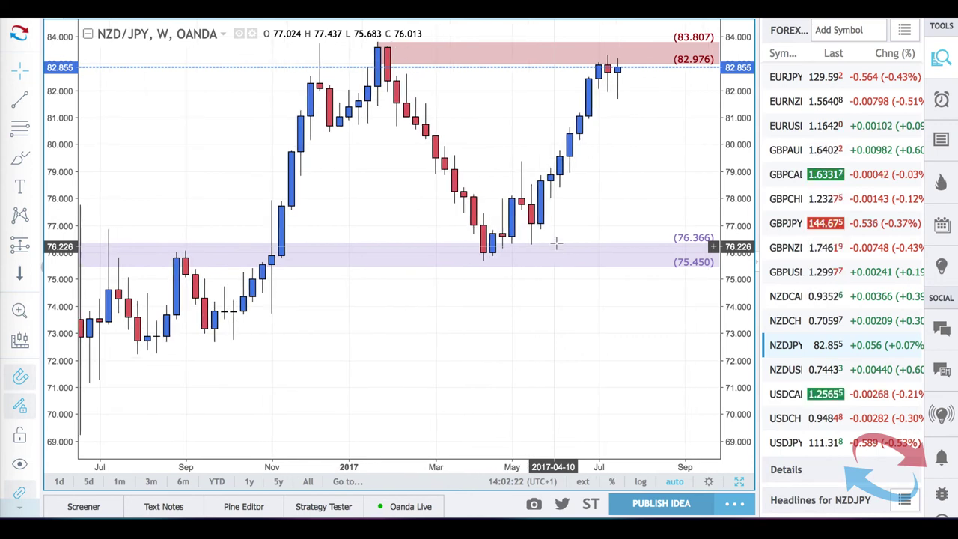